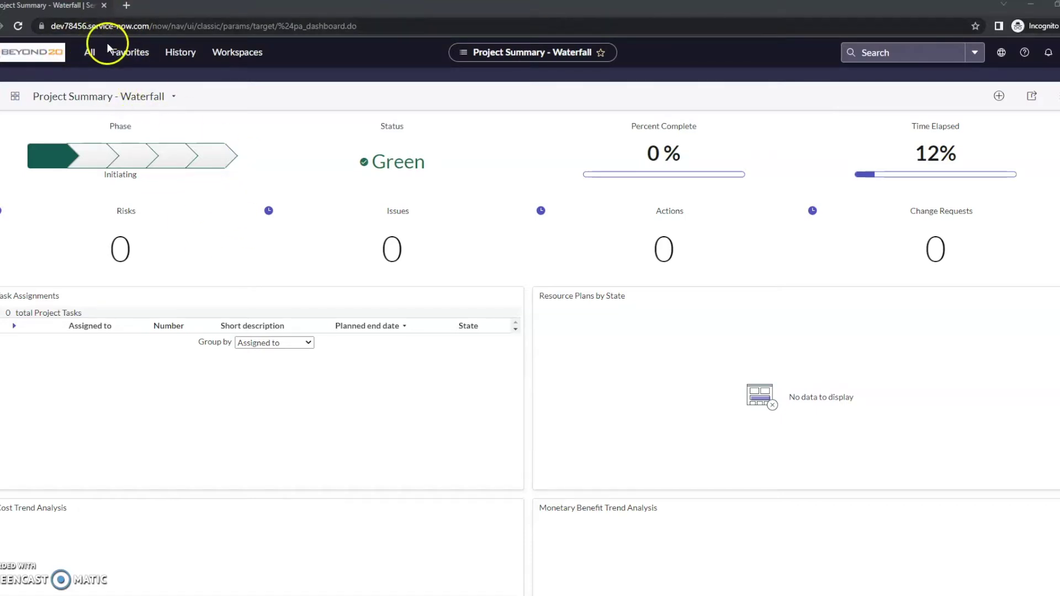
Open Incident > Open from the navigator filter and highlight 'incident_list' in the page address.
click(90, 53)
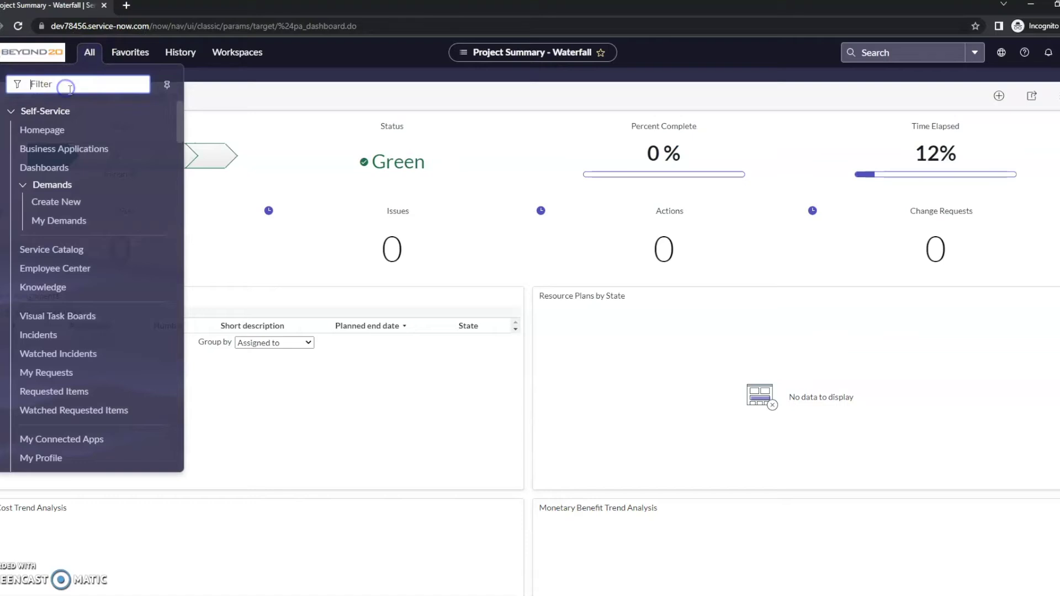
text(incident)
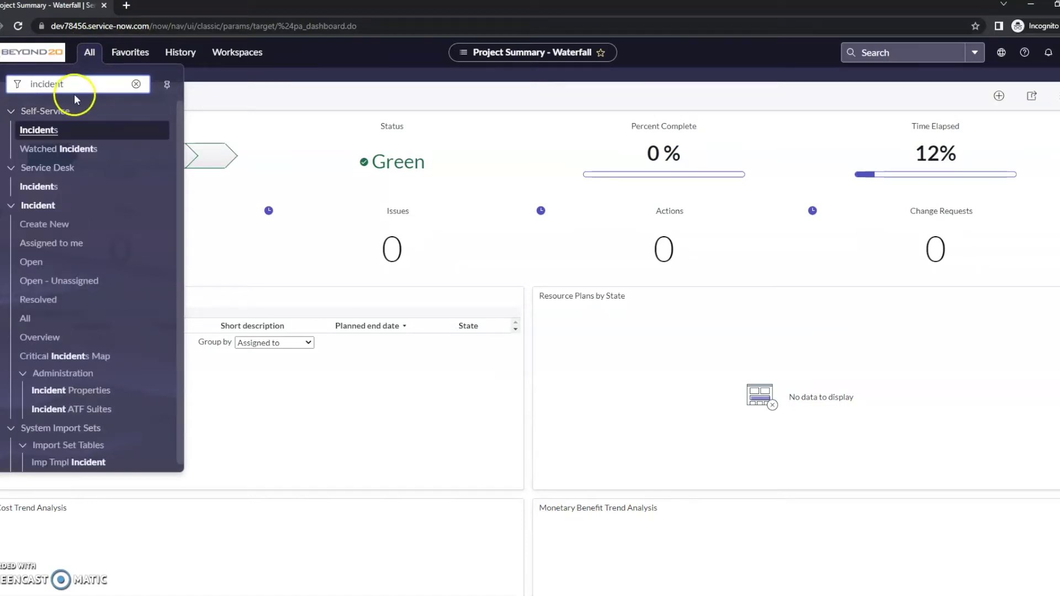
click(61, 261)
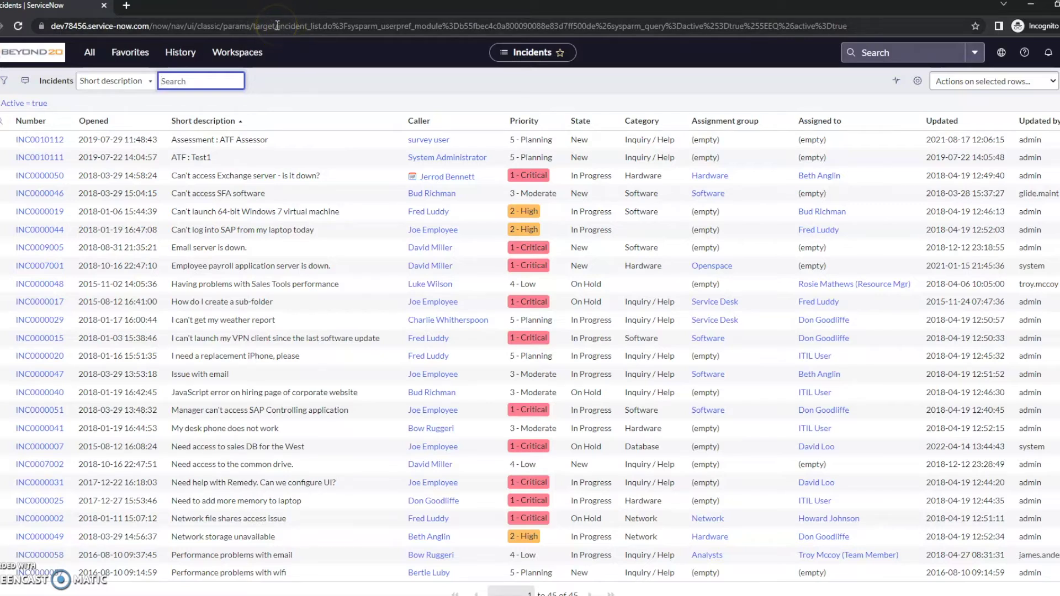
click(277, 26)
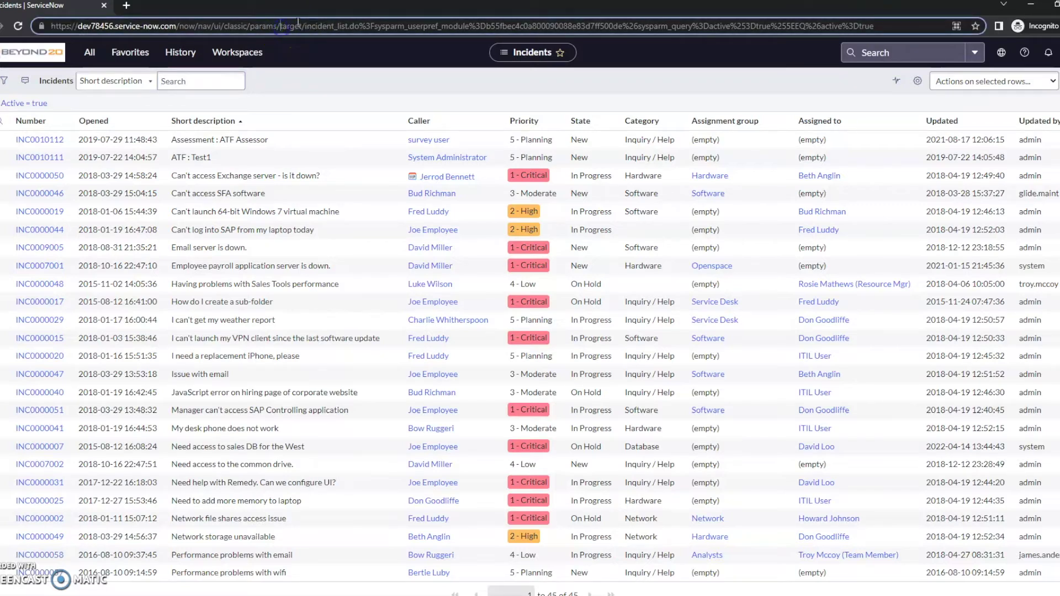
drag(304, 25, 353, 26)
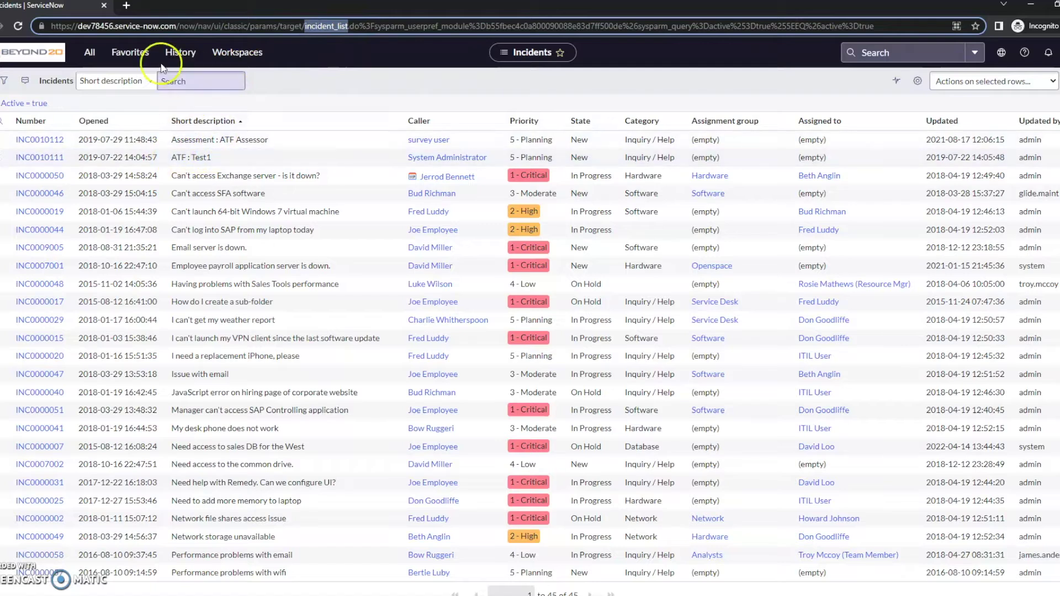
Show all 72 incidents by entering incident.list in the navigator filter.
click(90, 51)
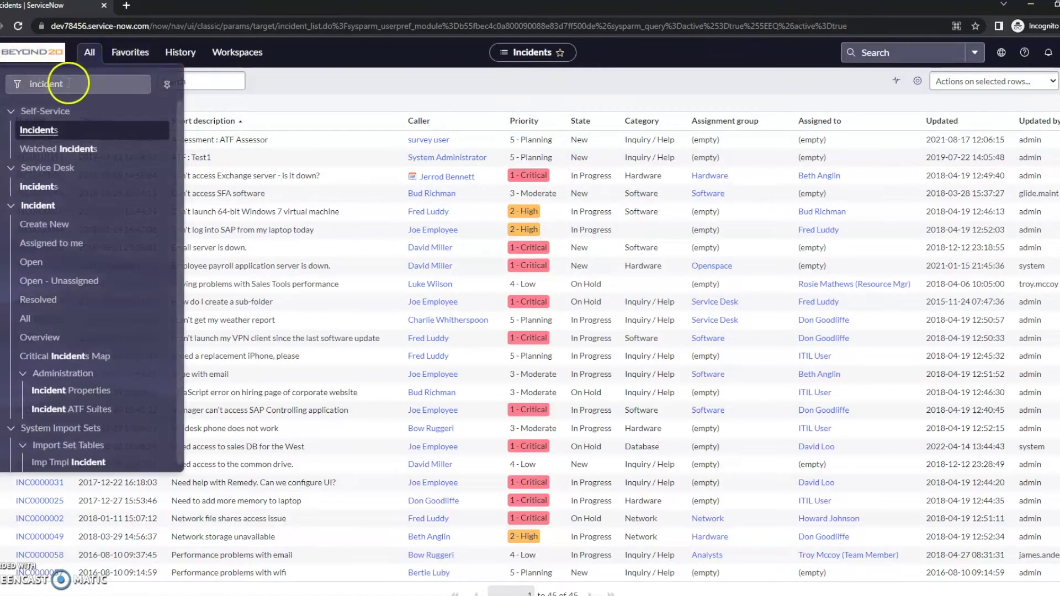
click(66, 83)
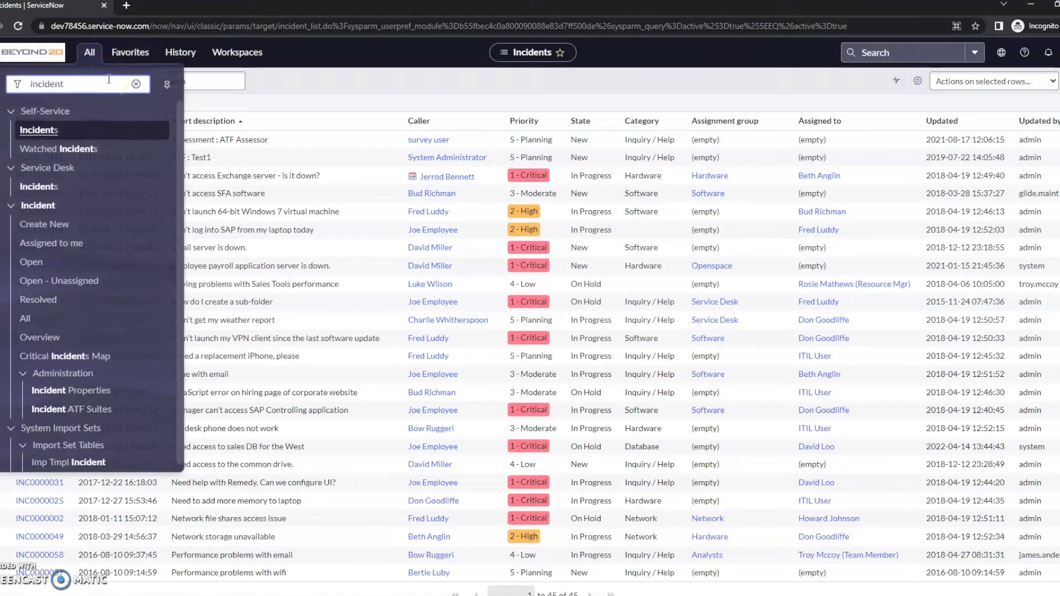
text(.list)
key(Return)
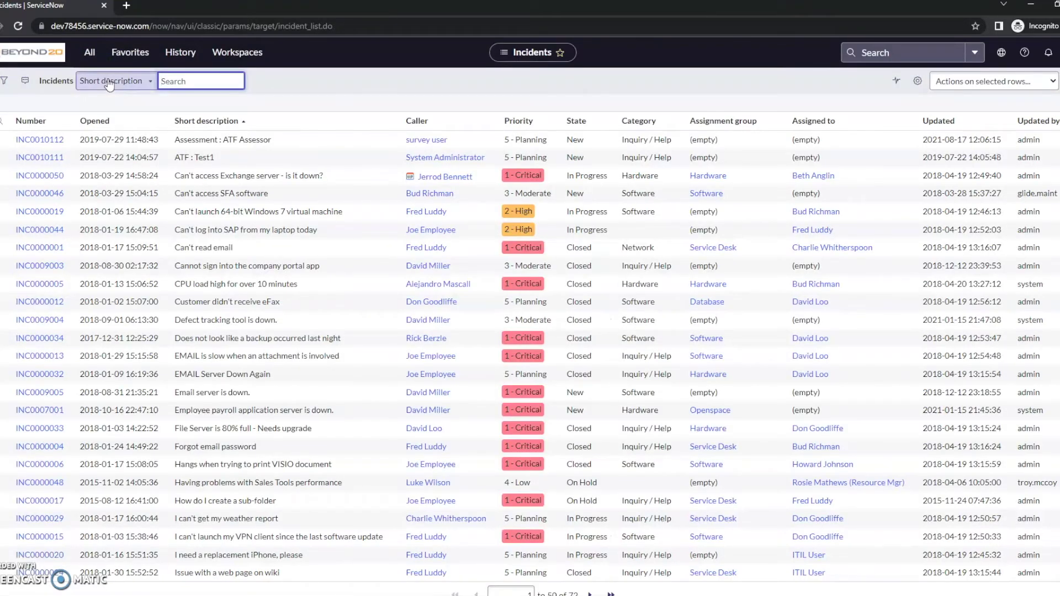
Open the unfiltered incident list in a new browser tab with incident.LIST.
click(90, 52)
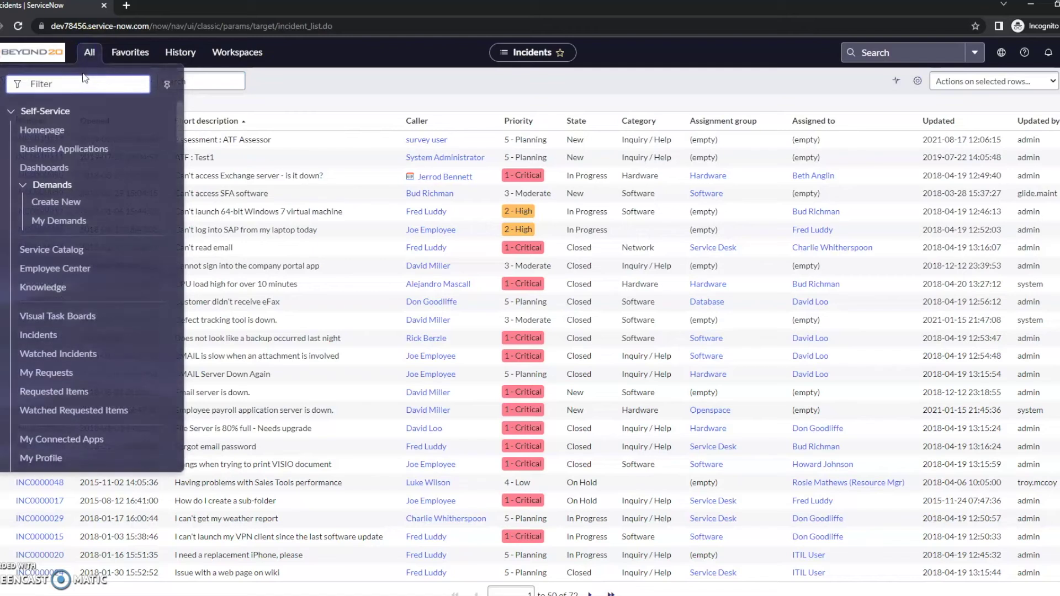
click(75, 80)
text(incident.LIST)
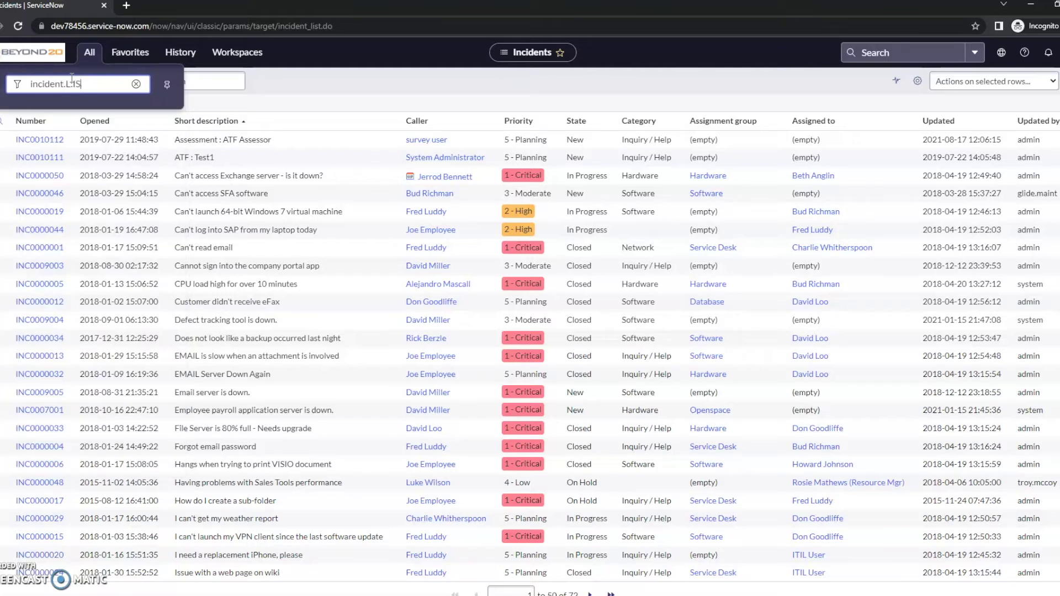
click(531, 79)
key(BackSpace)
key(BackSpace)
key(BackSpace)
key(BackSpace)
text(LIST)
key(Return)
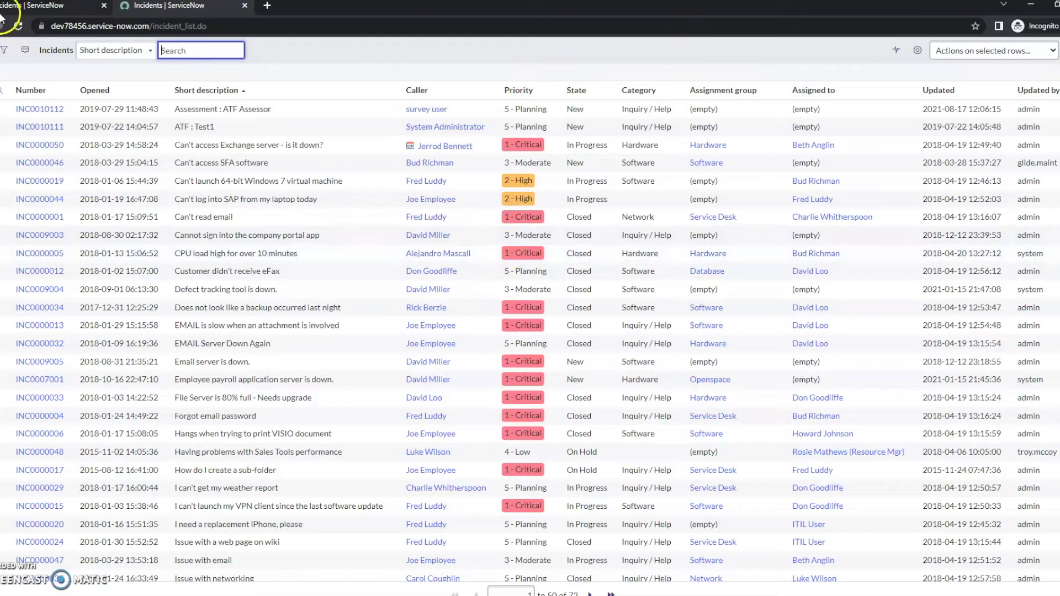
Back on the first tab, open blank incident INC0010045 with incident.do.
click(18, 26)
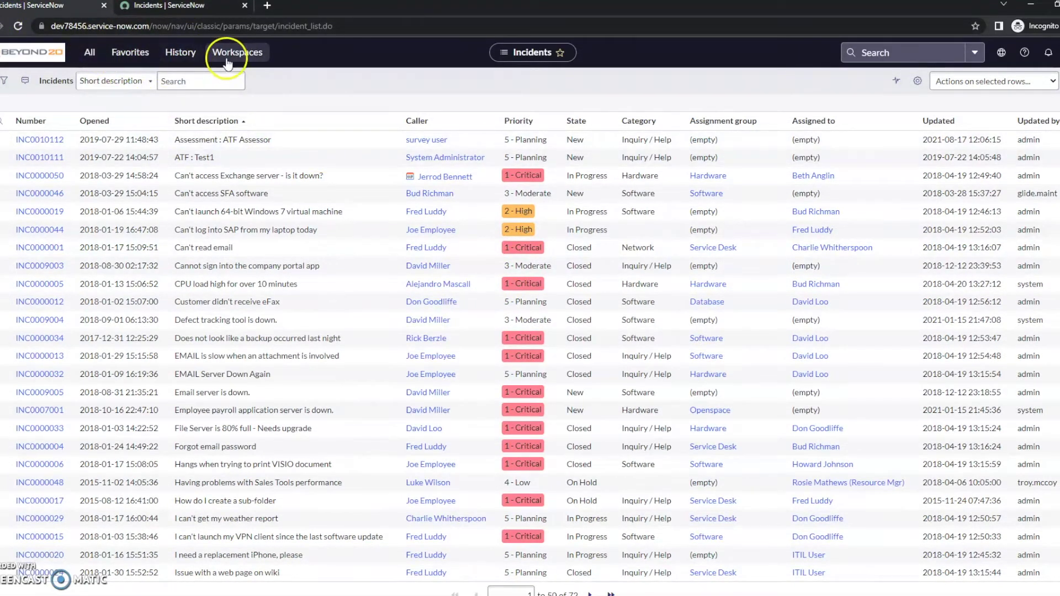
click(87, 62)
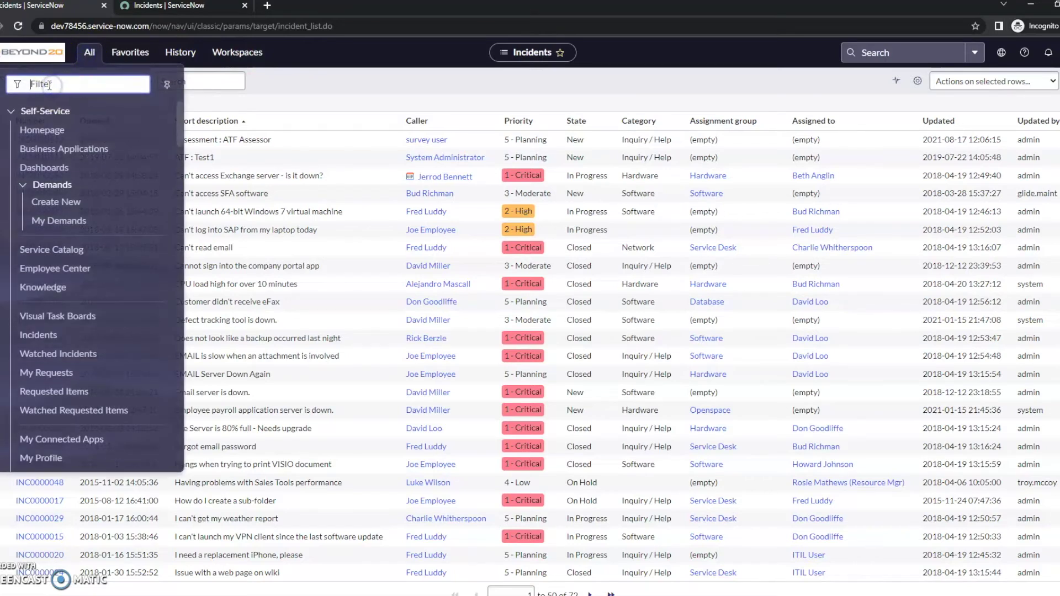
text(inci)
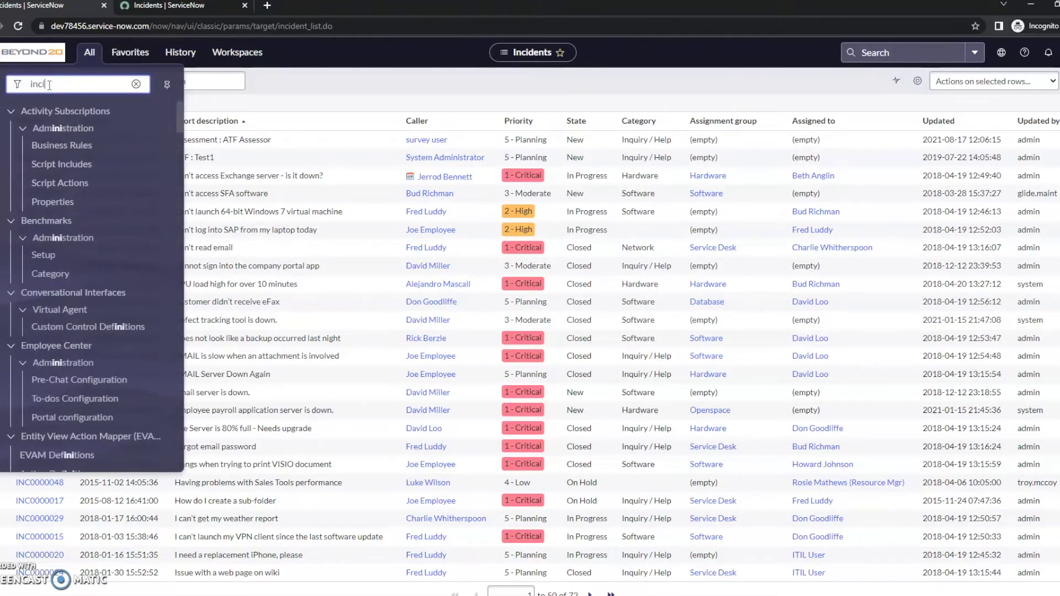
text(dent.do)
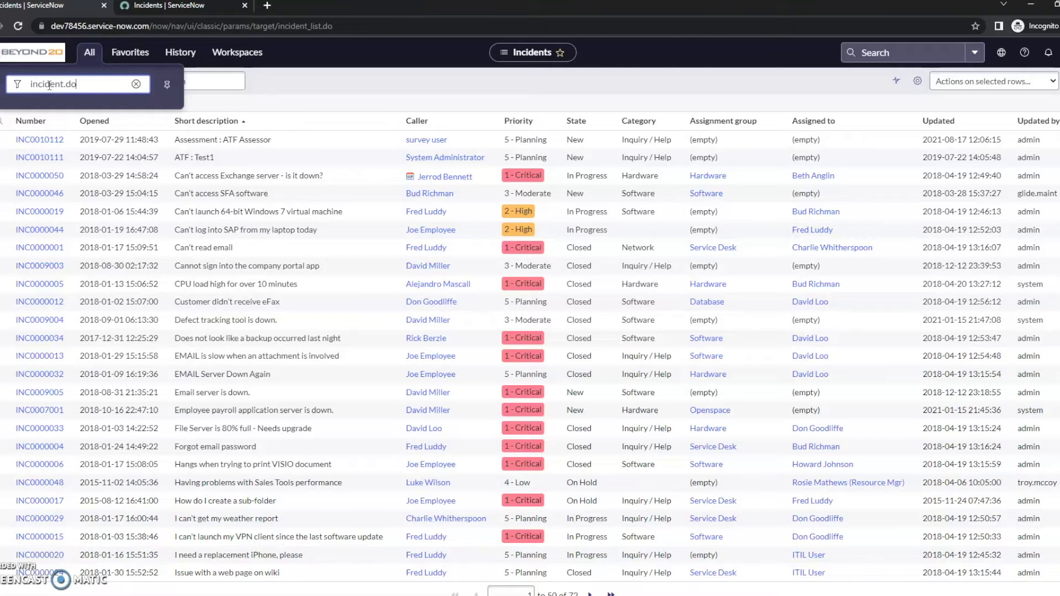
key(Return)
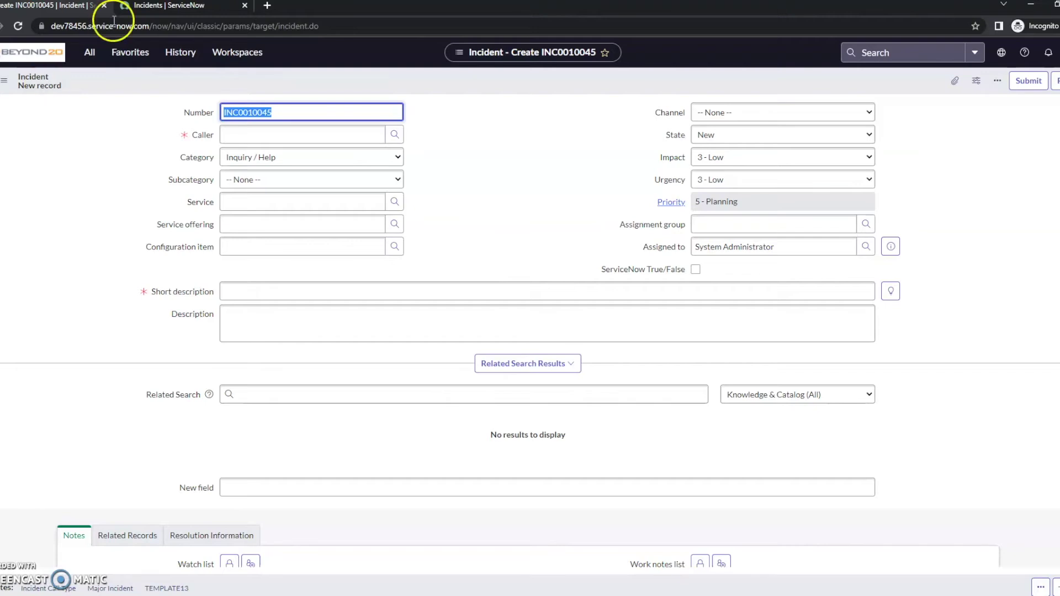
Filter the navigator by 'change', open the change list, and highlight 'change_request' in the address.
click(89, 53)
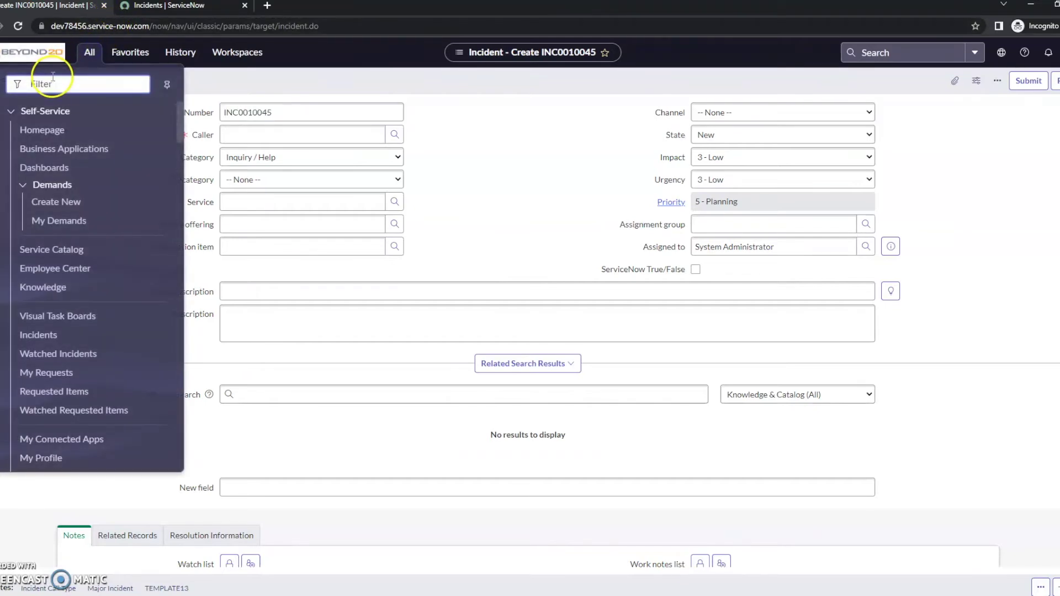
text(change request)
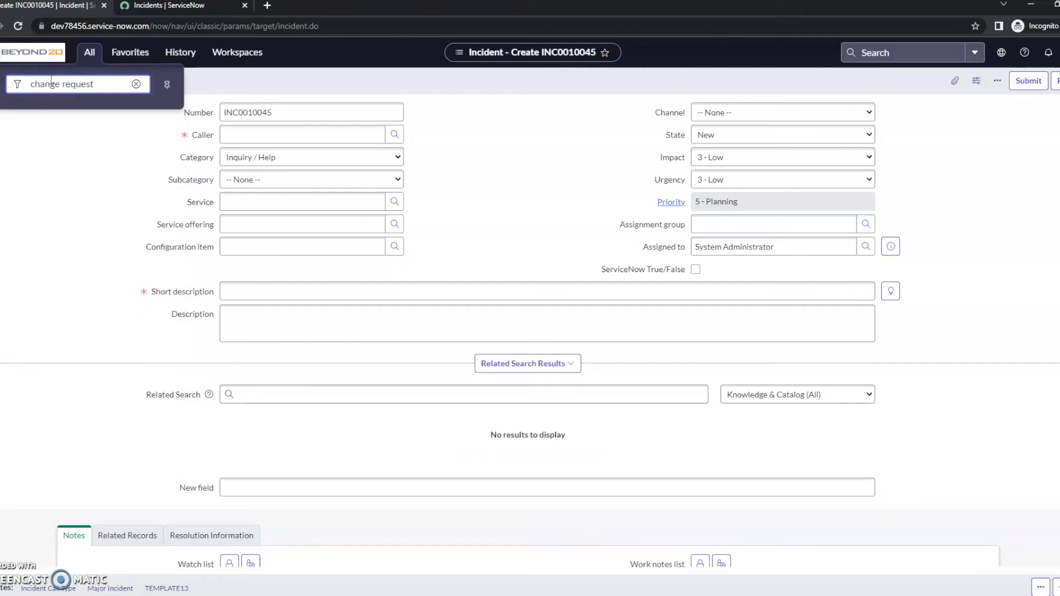
click(134, 85)
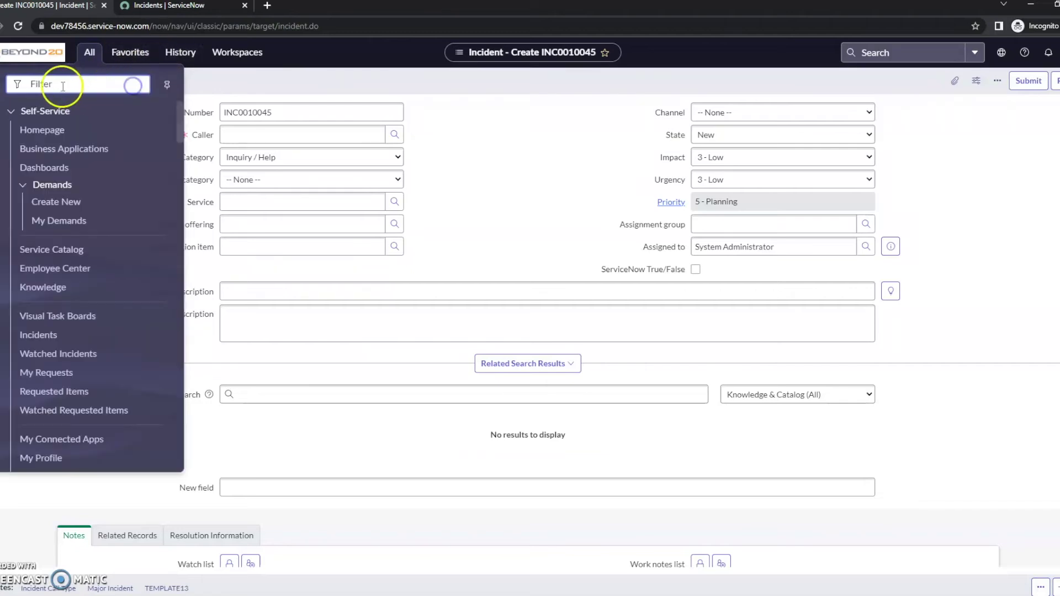
text(change)
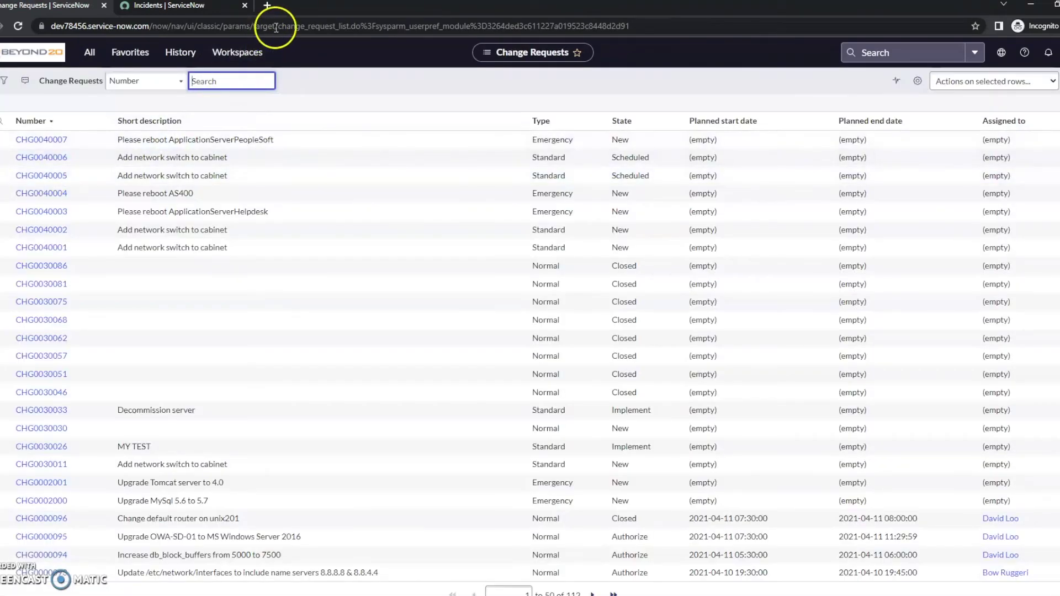
click(278, 24)
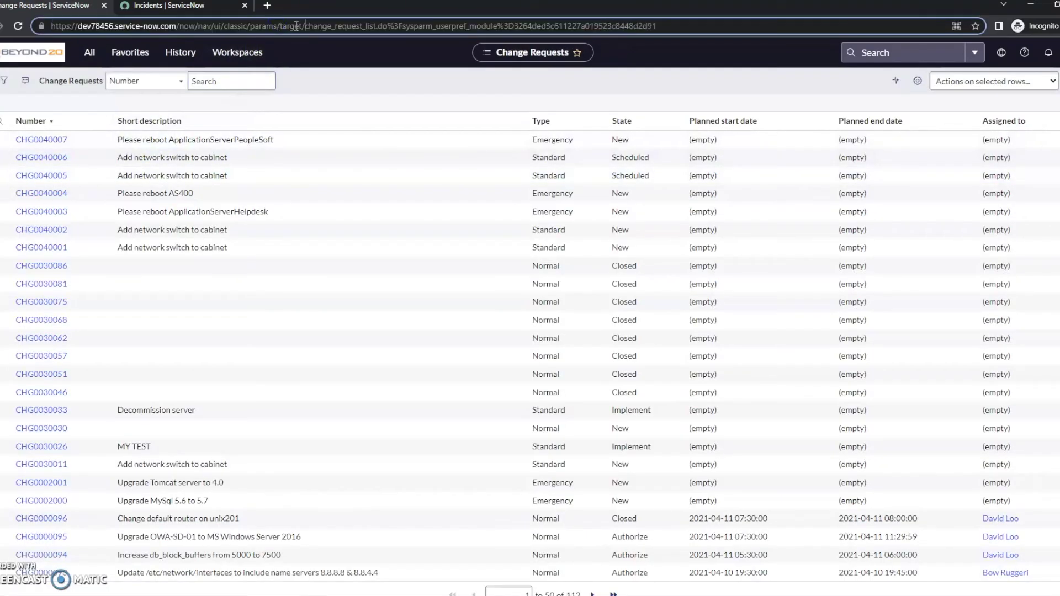
drag(305, 26, 360, 30)
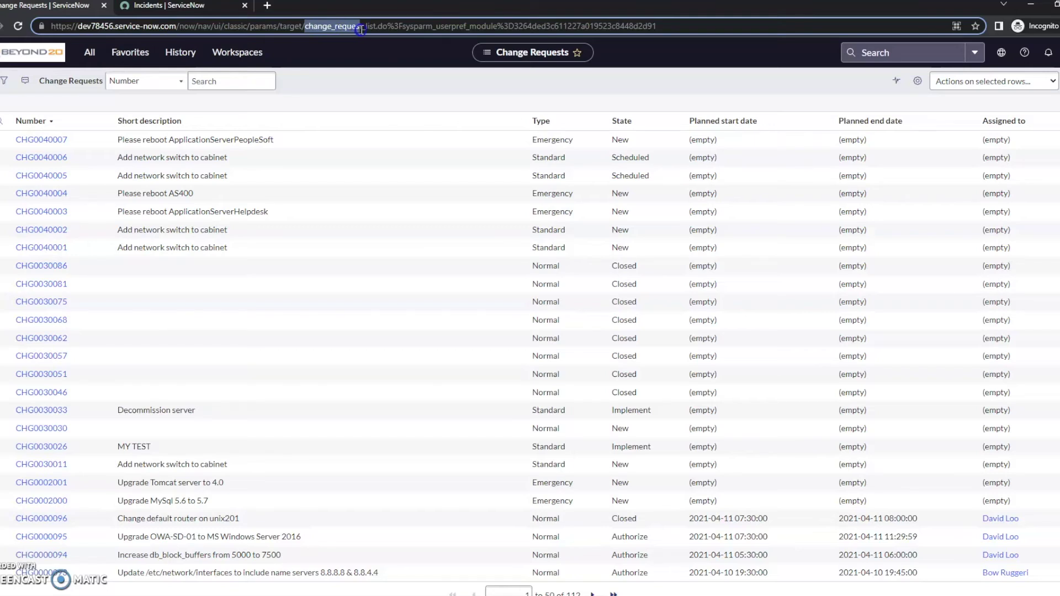
Start new change request CHG0030096 using change_request.do.
click(89, 53)
click(89, 83)
text(_request)
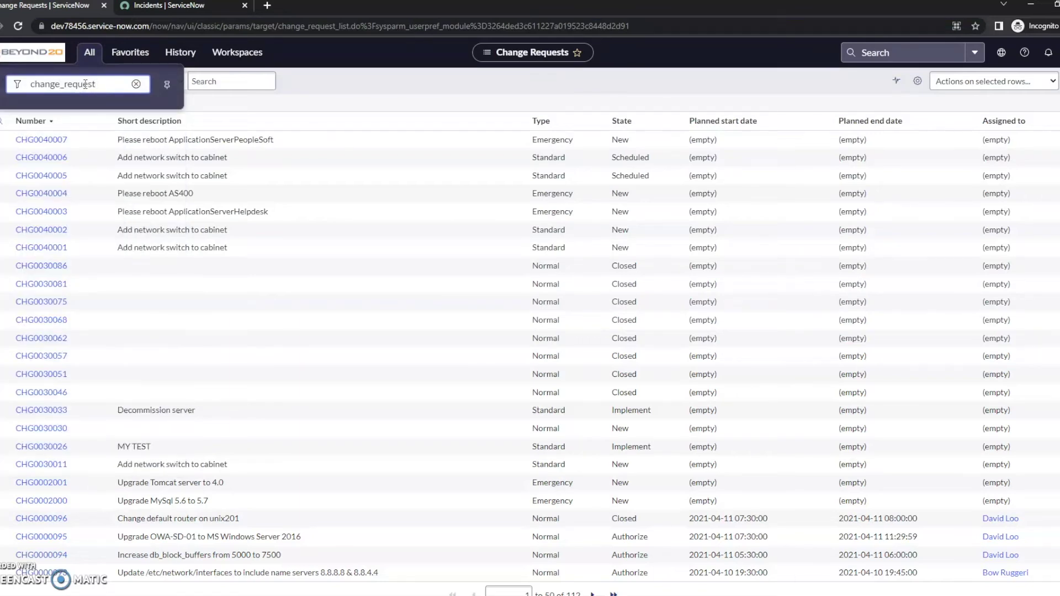
text(.do)
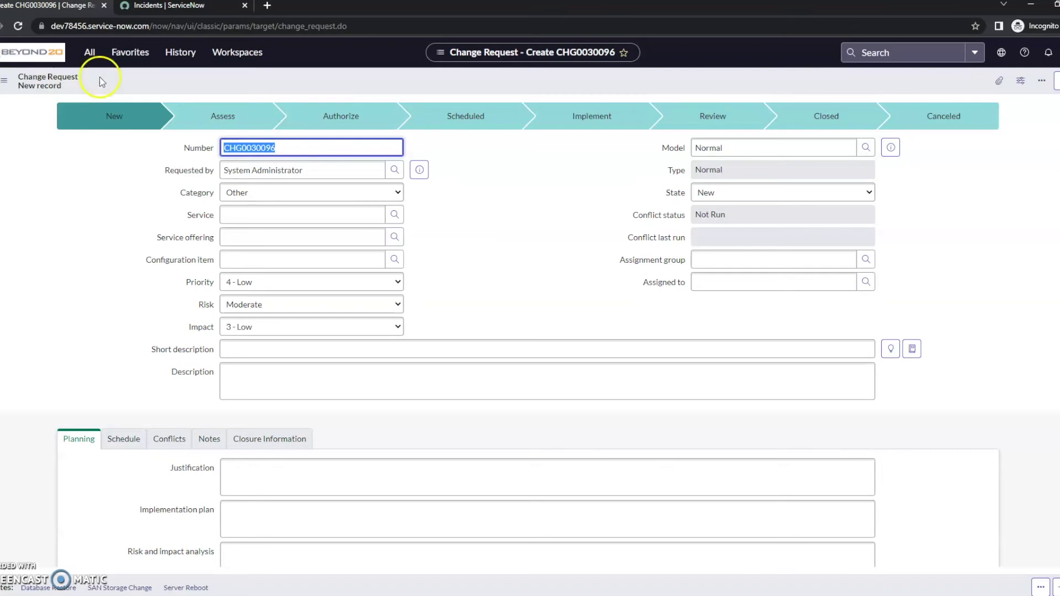
Return to the full Change Requests list of 112 records with change_request.list.
click(89, 52)
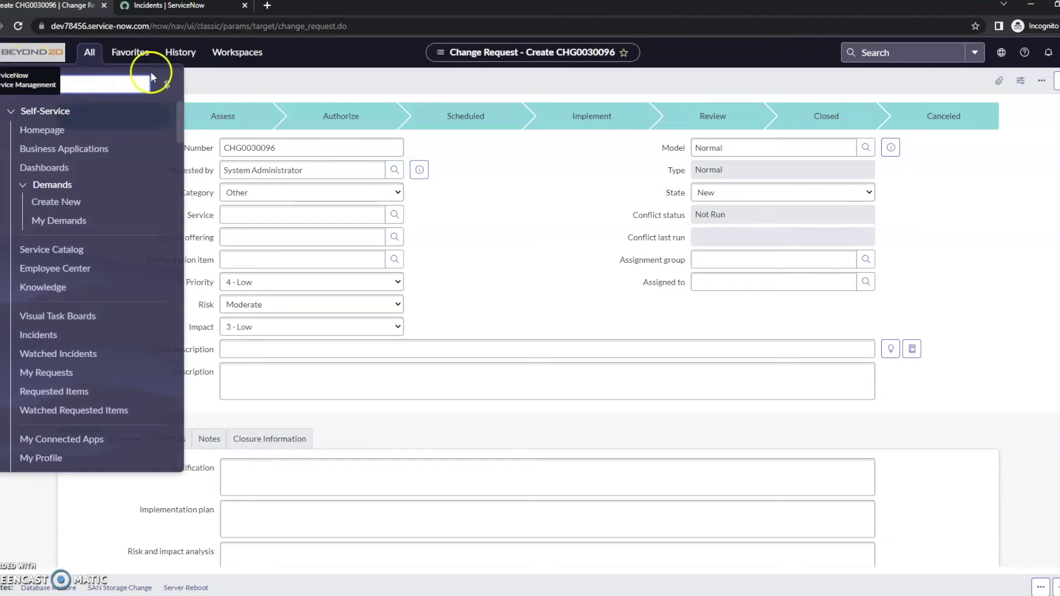
text(chang)
text(e_er)
text(quest.list)
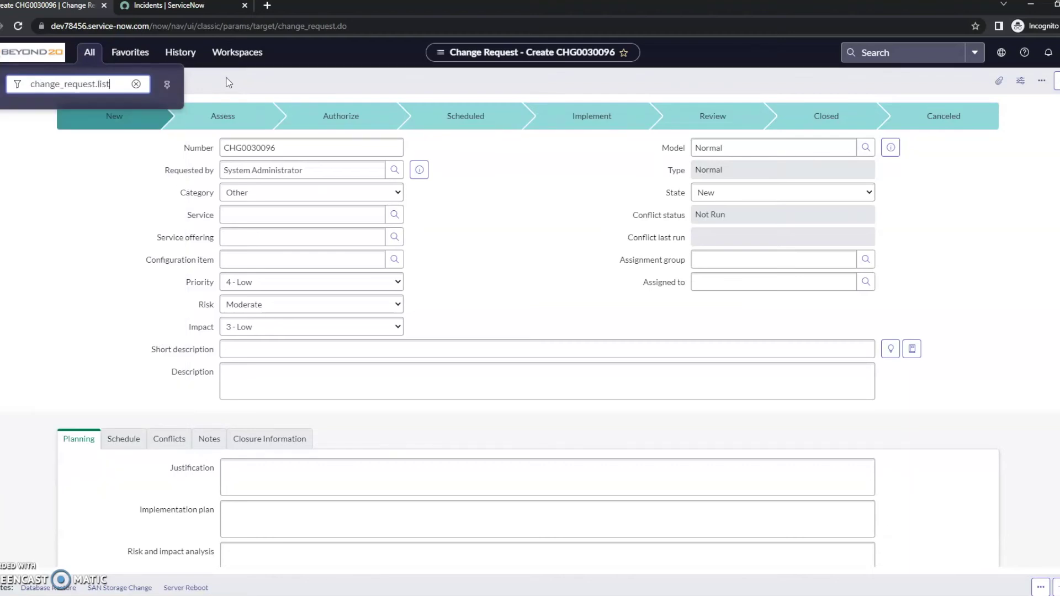
key(Return)
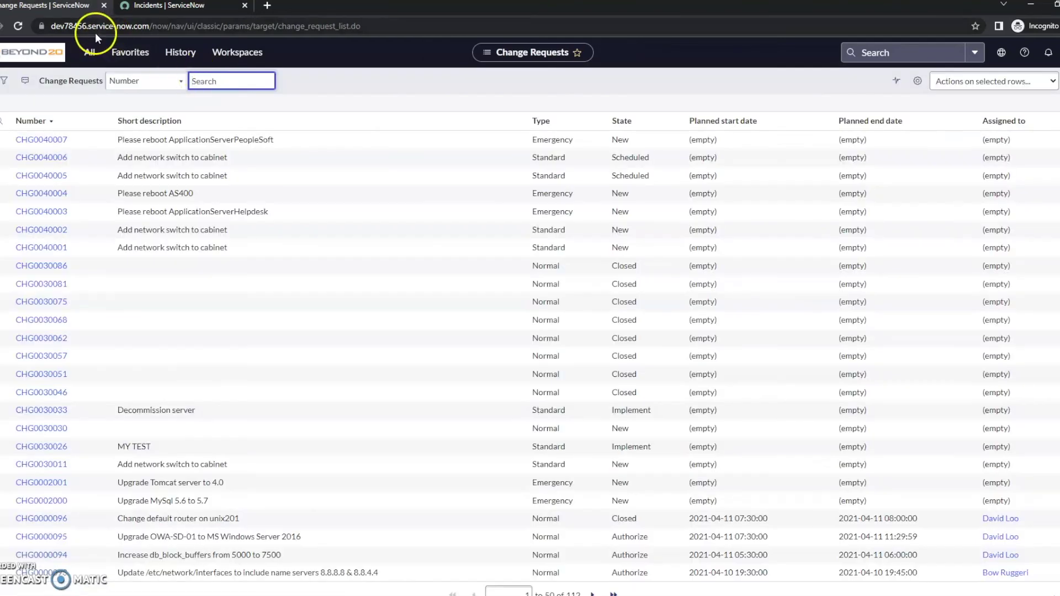
Enter change_request.form in the navigator filter for new change request CHG0030097.
click(90, 51)
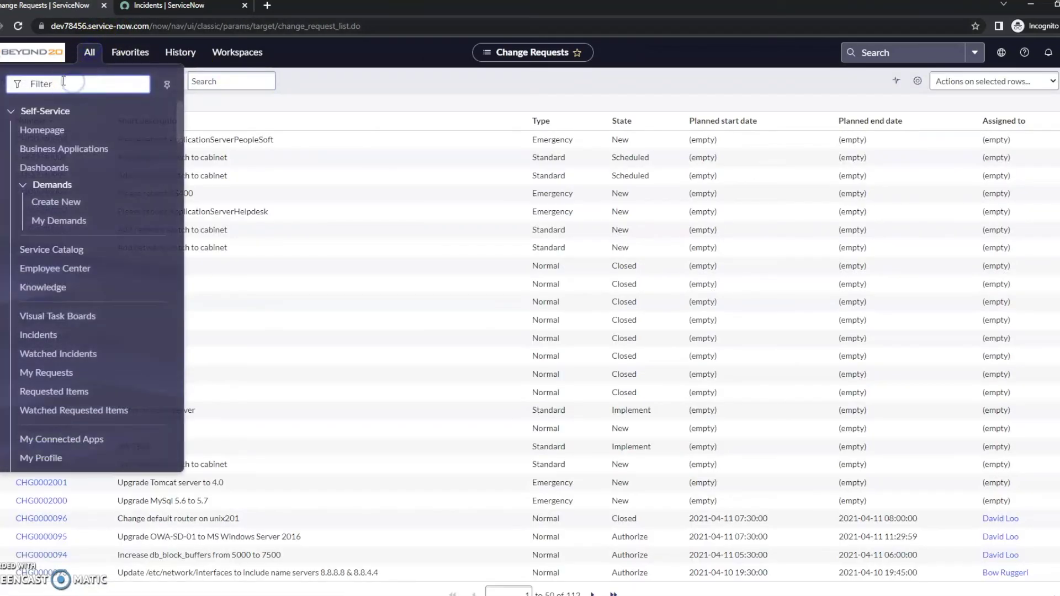
text(change)
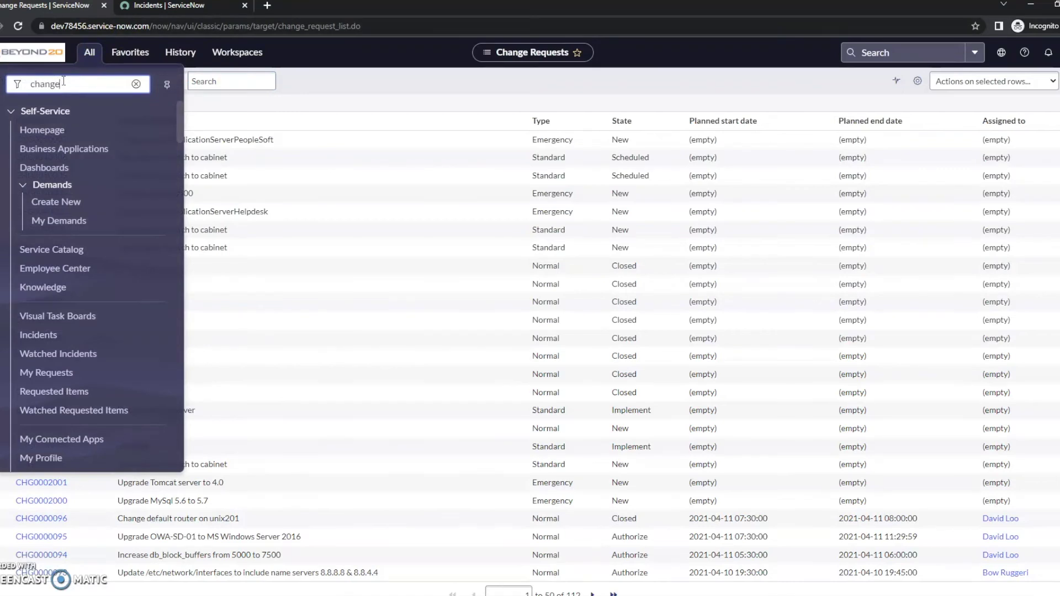
text(_request)
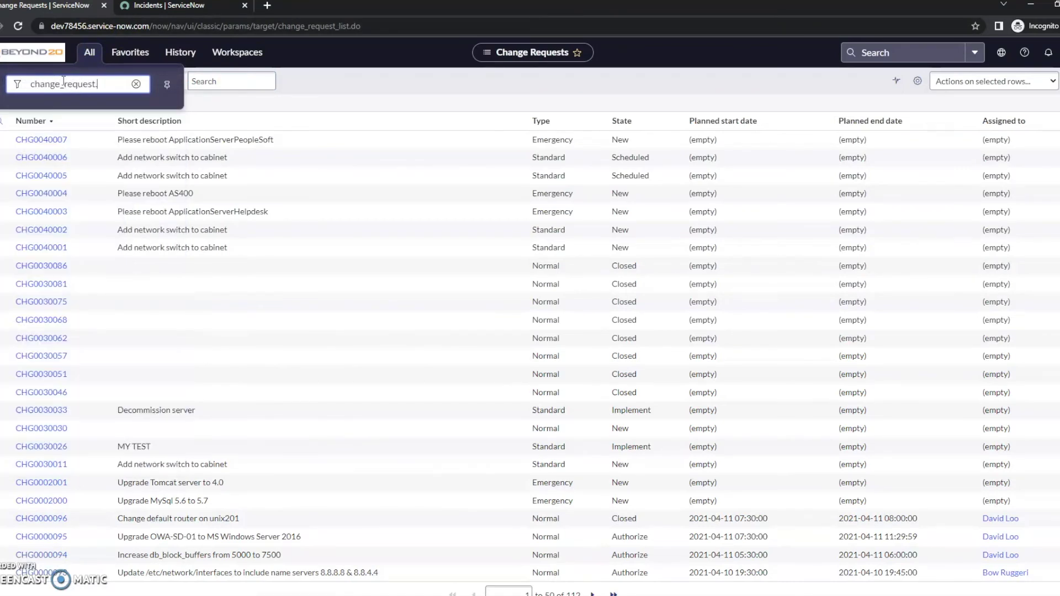
text(.form)
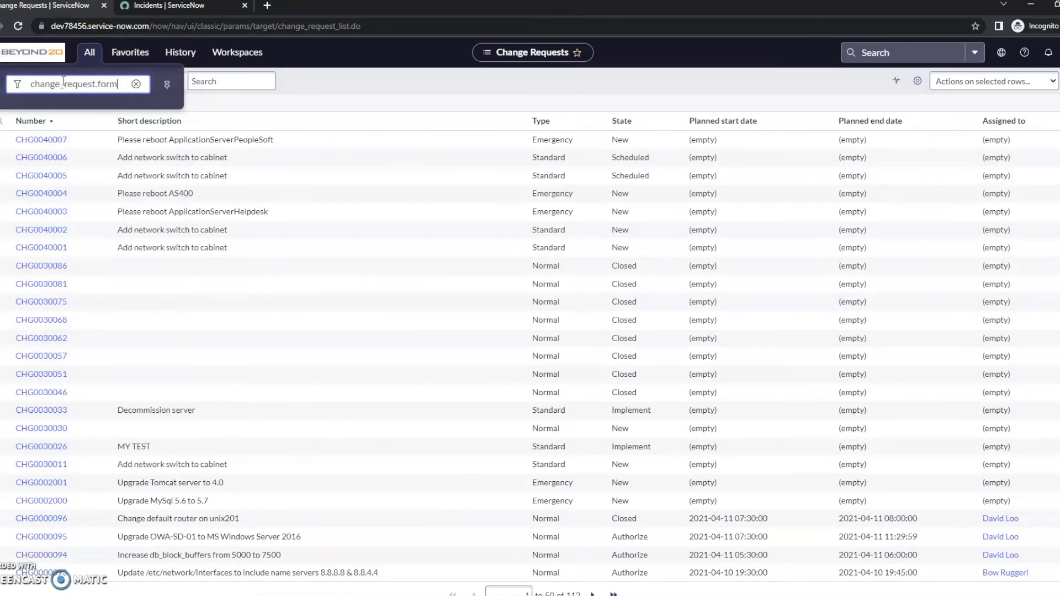